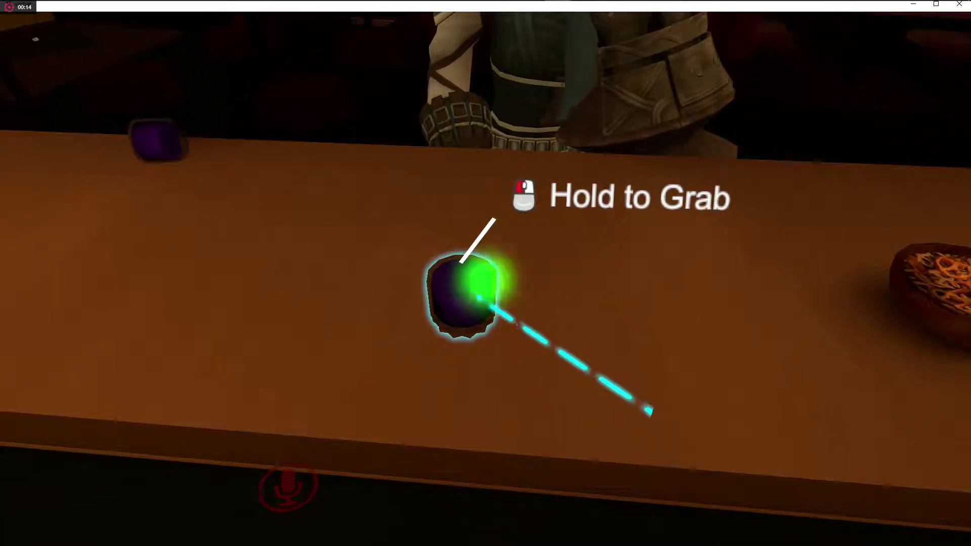
drag(478, 297, 600, 394)
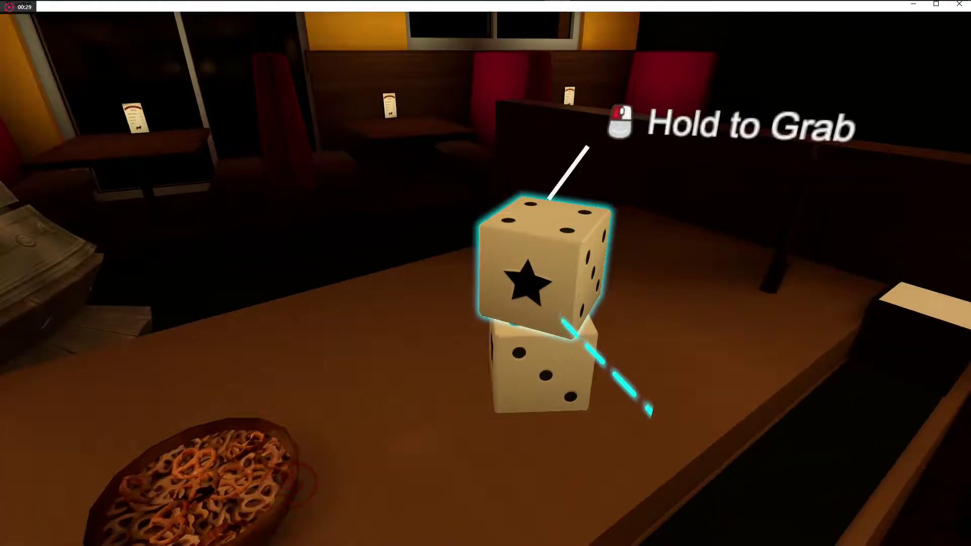
drag(544, 266, 615, 395)
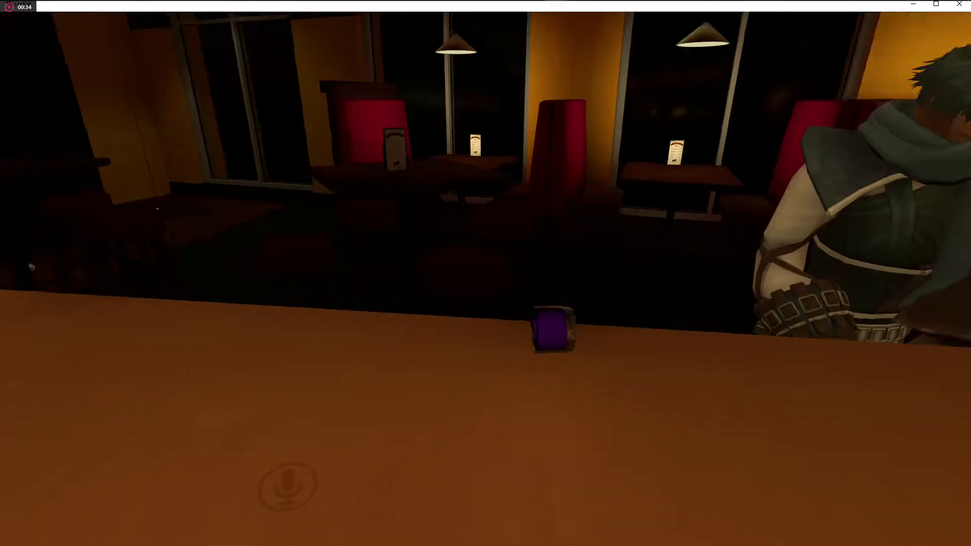
drag(524, 302, 599, 425)
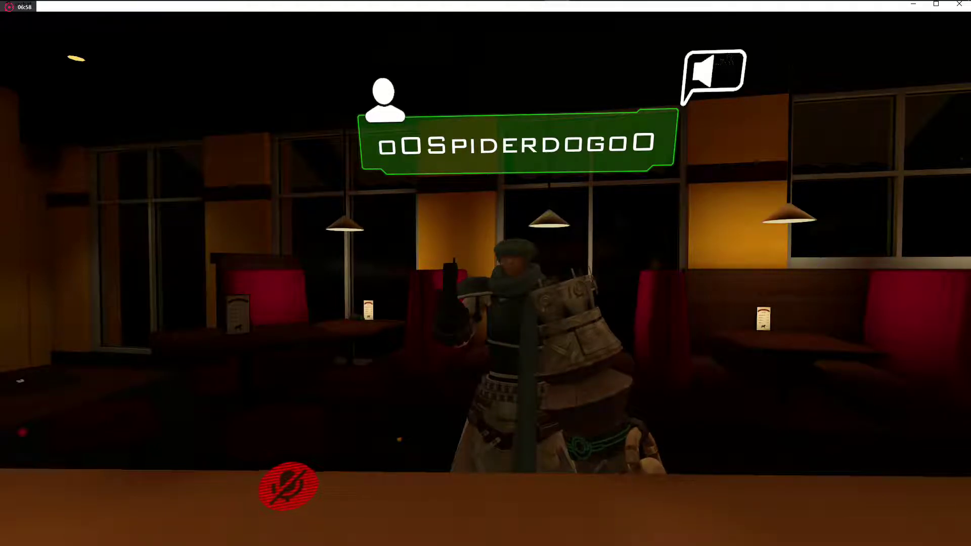
key(v)
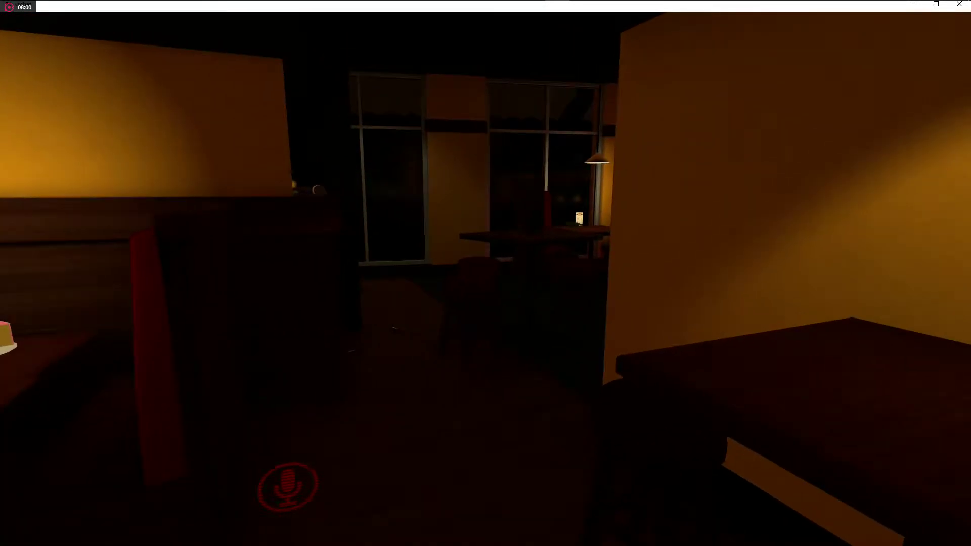
key(v)
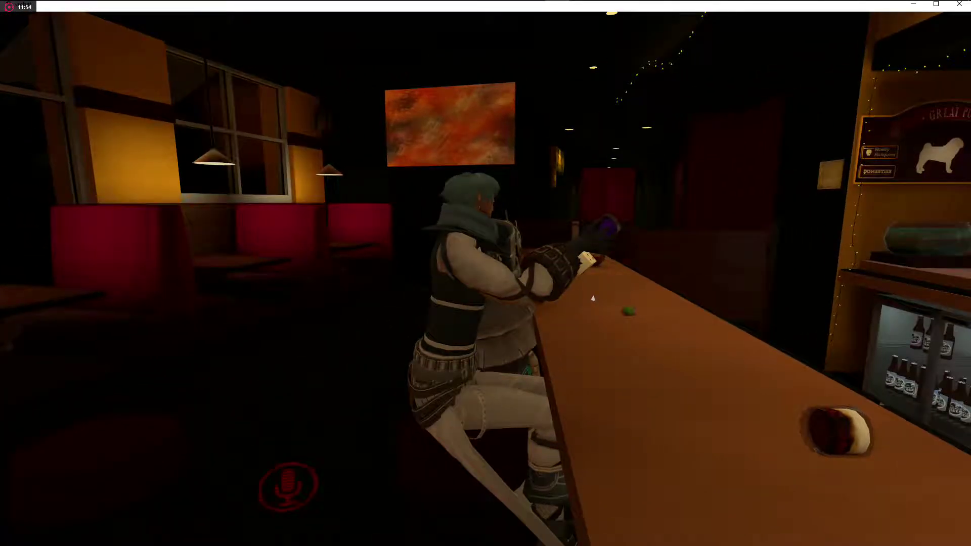
key(v)
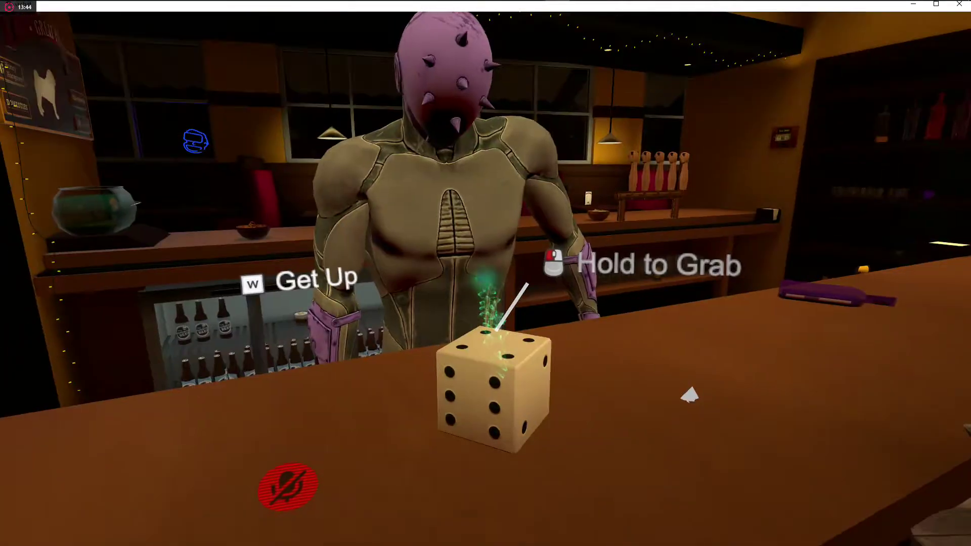
drag(688, 394, 766, 372)
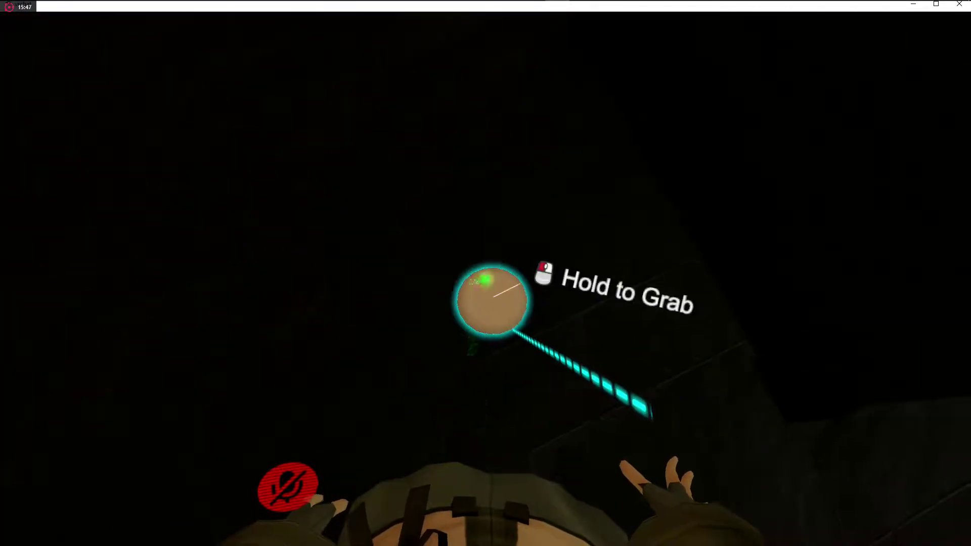
click(485, 280)
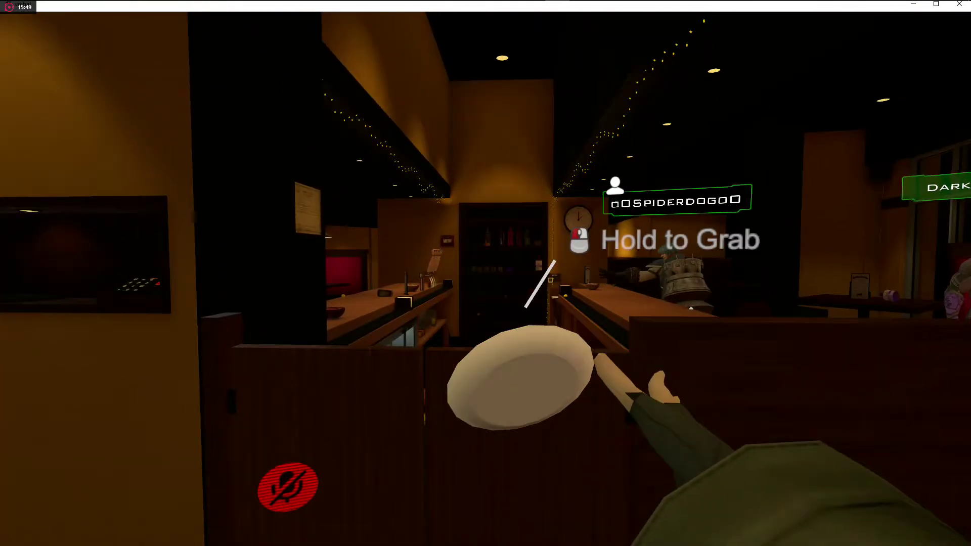
click(485, 273)
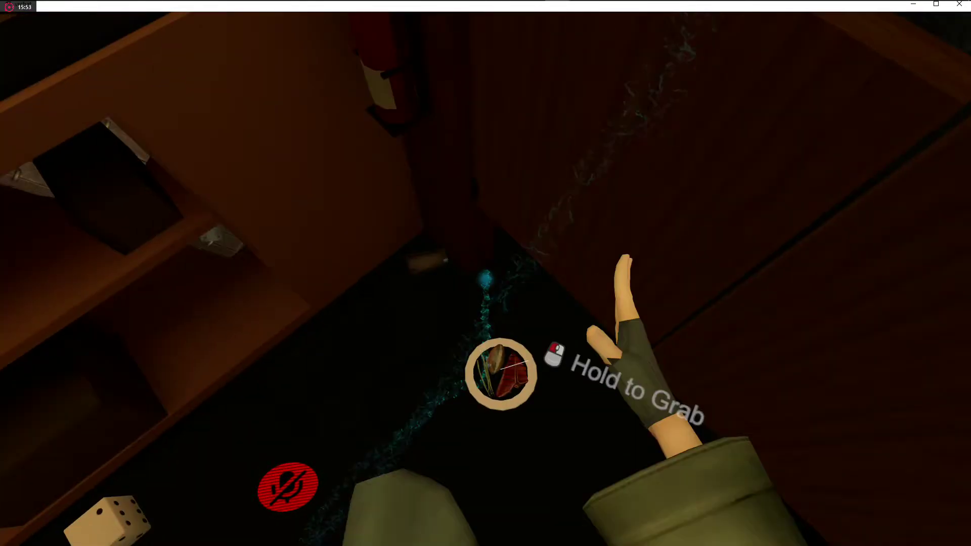
click(486, 274)
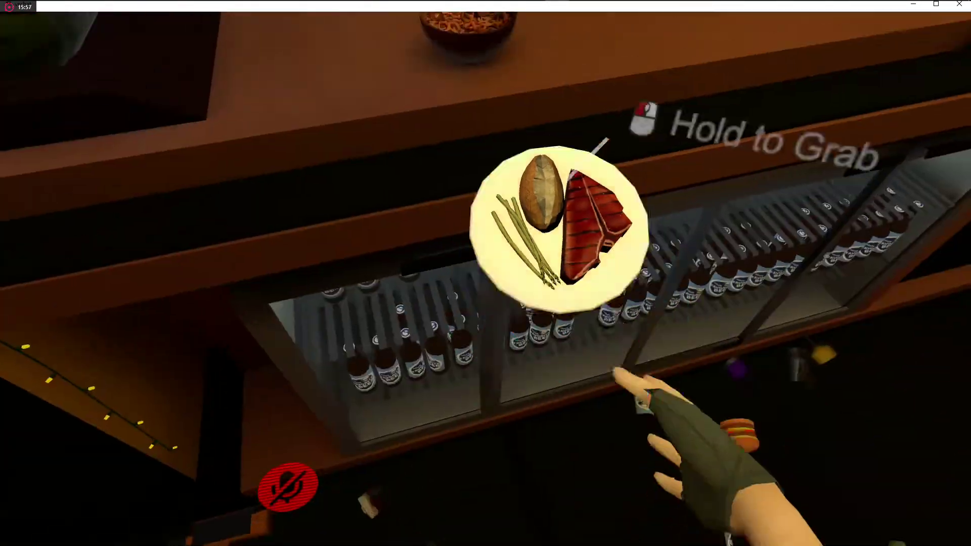
click(486, 273)
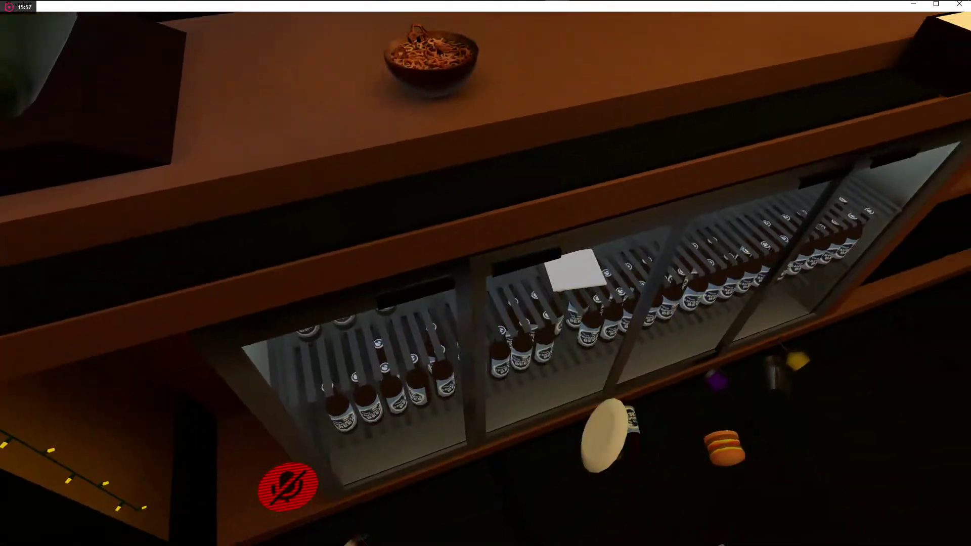